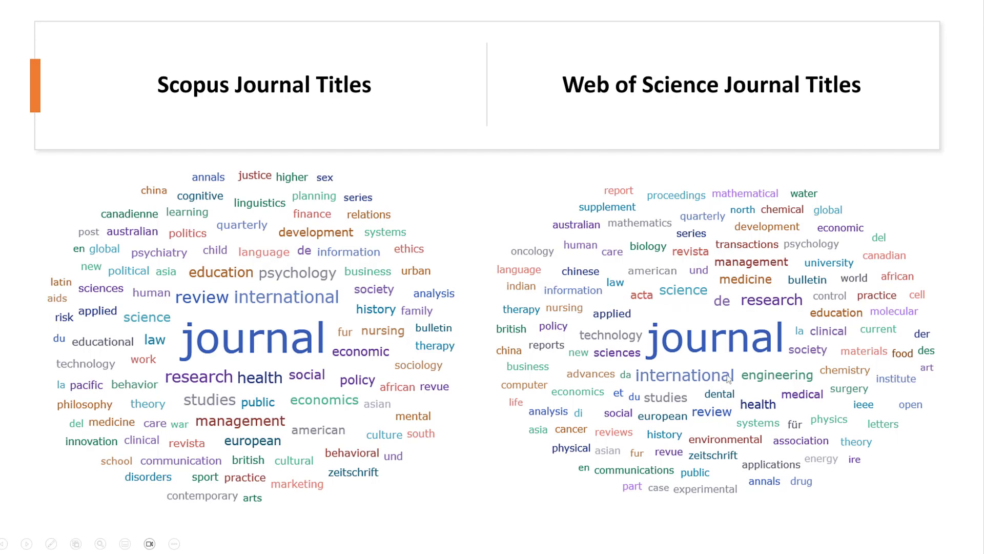
Advance to the 'Journal finders and suggesters' slide listing ten journal-finder websites
left_click(762, 313)
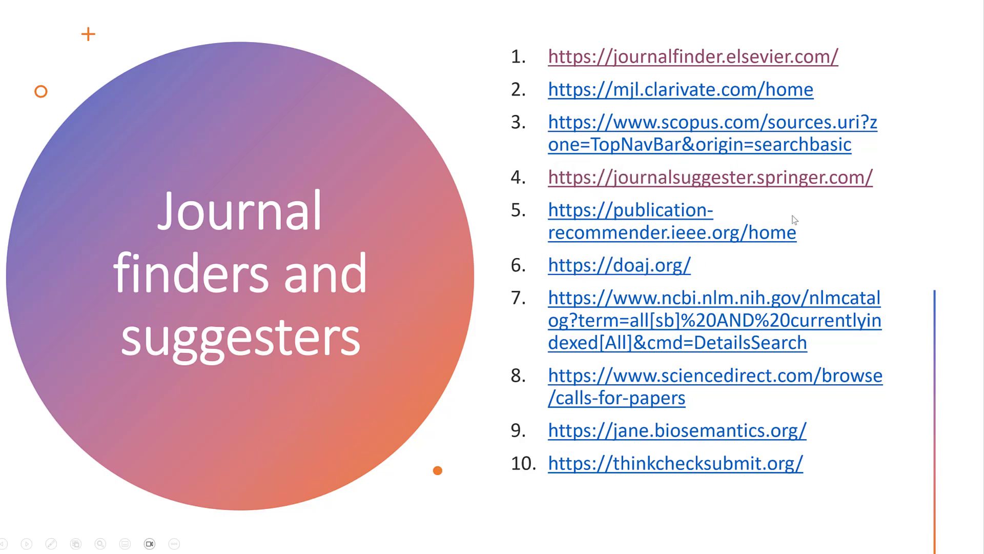
Exit the slideshow and filter Scopus sources to the 1st CiteScore quartile only
key("Escape")
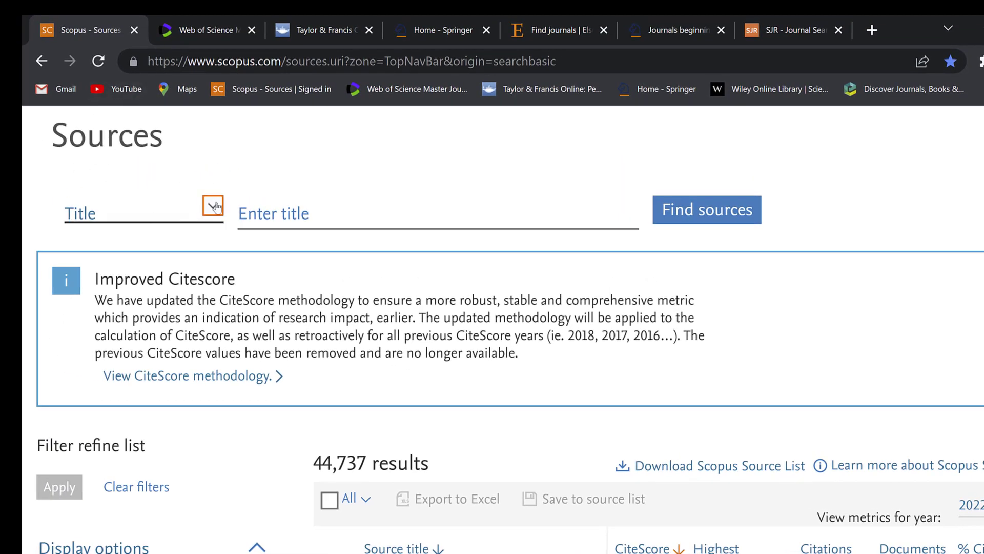
scroll(323, 231, "down", 3)
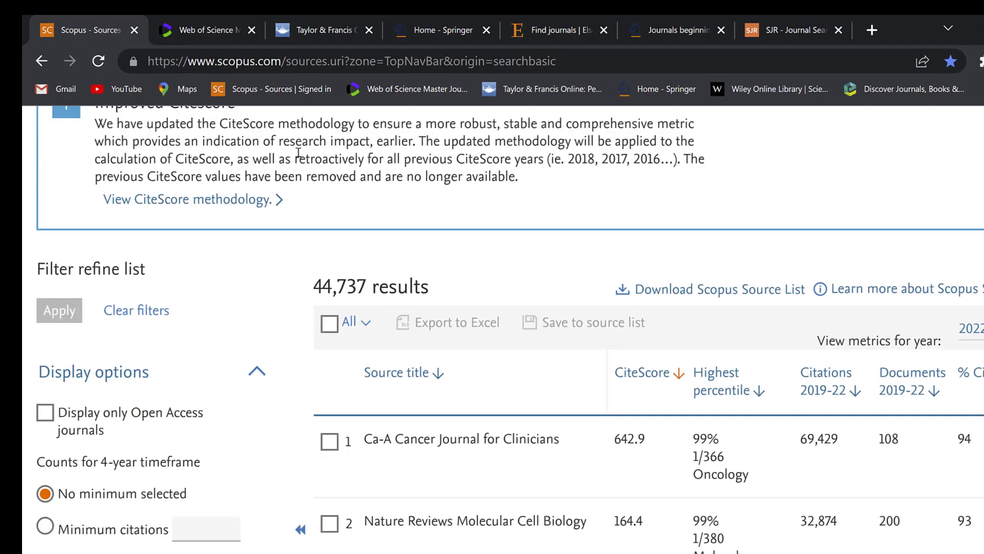
scroll(327, 240, "up", 3)
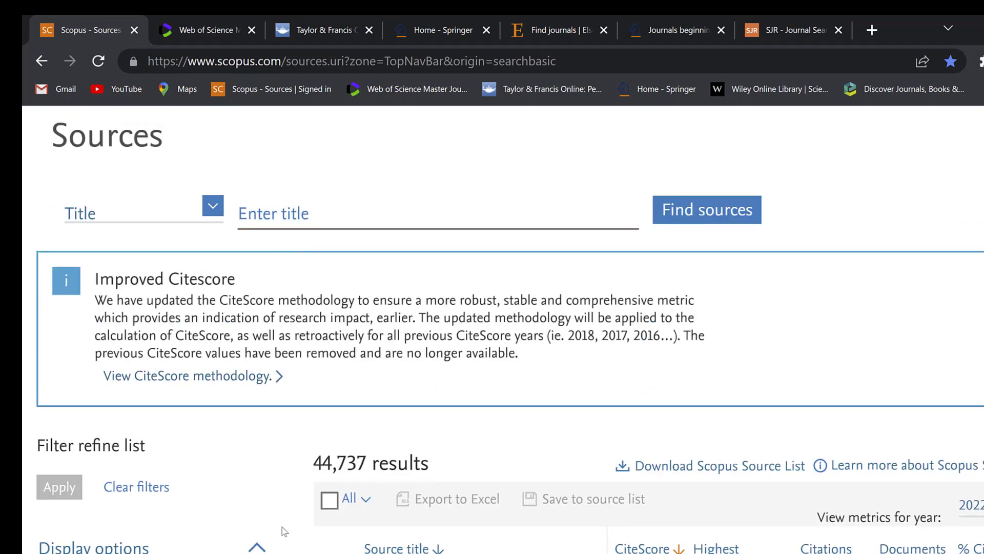
scroll(146, 378, "down", 5)
scroll(146, 378, "down", 5)
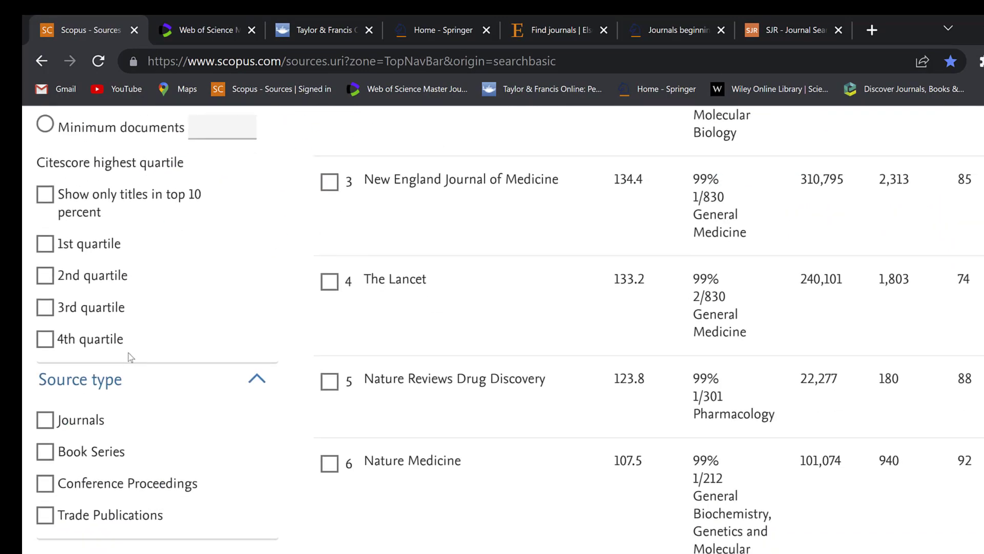
left_click(45, 245)
left_click(45, 276)
left_click(51, 285)
scroll(102, 257, "up", 5)
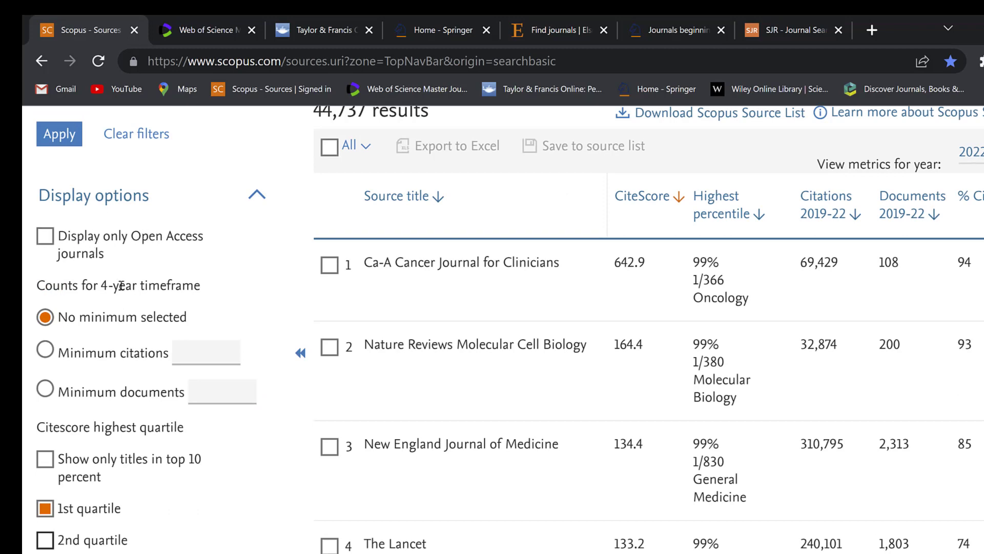
scroll(92, 315, "down", 6)
scroll(92, 315, "down", 2)
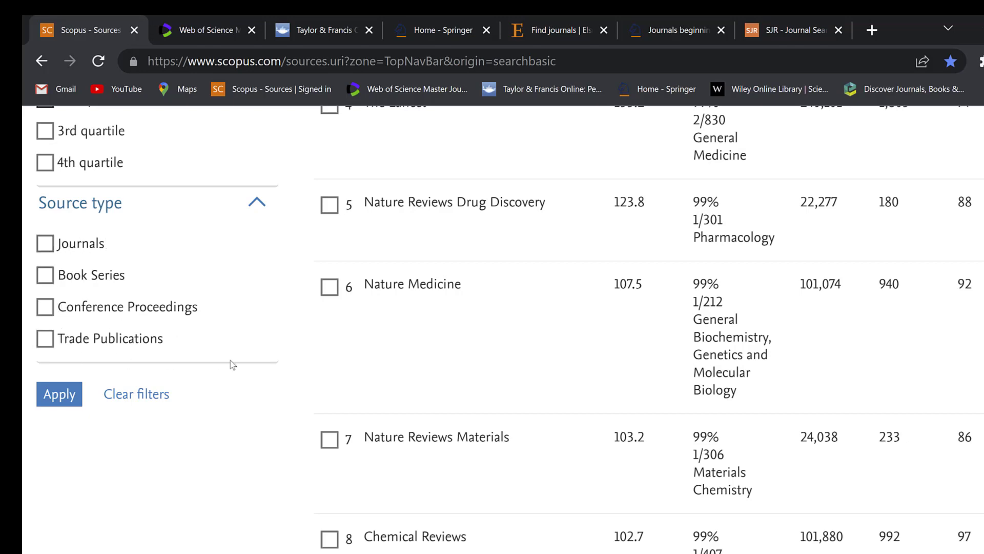
scroll(287, 348, "up", 15)
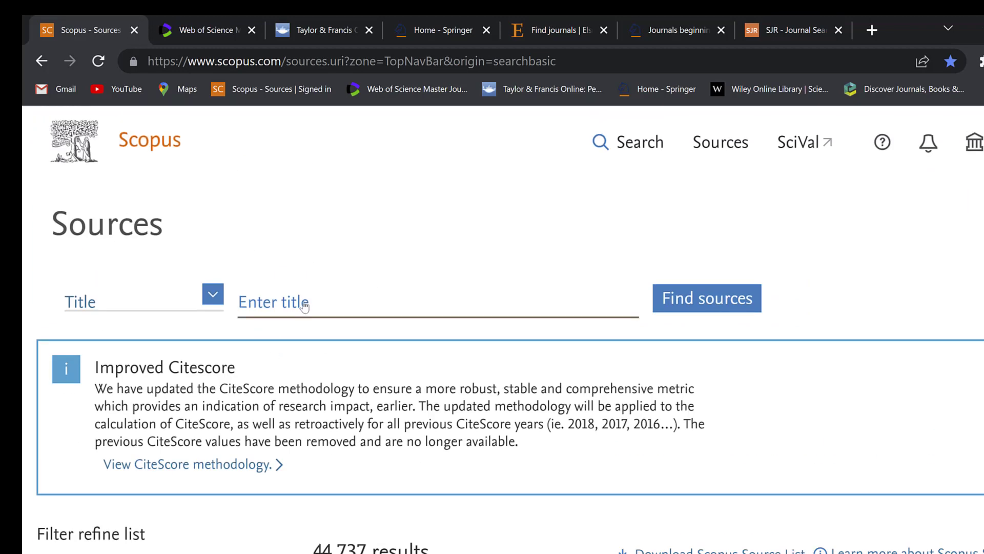
Search Scopus source titles for 'linguis', replacing the earlier 'Appli' query
left_click(343, 313)
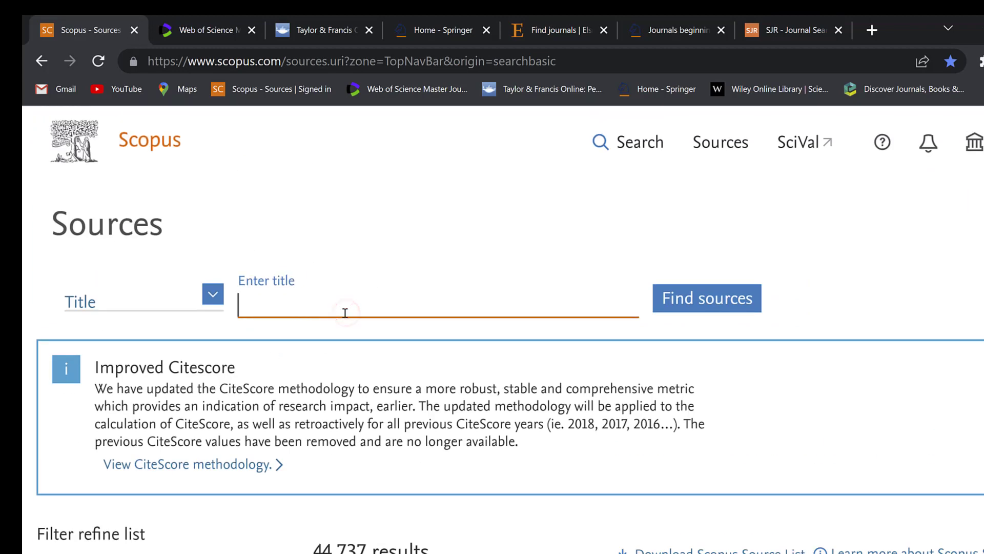
type("Appli")
key("Return")
key("ctrl+a")
type("linguis")
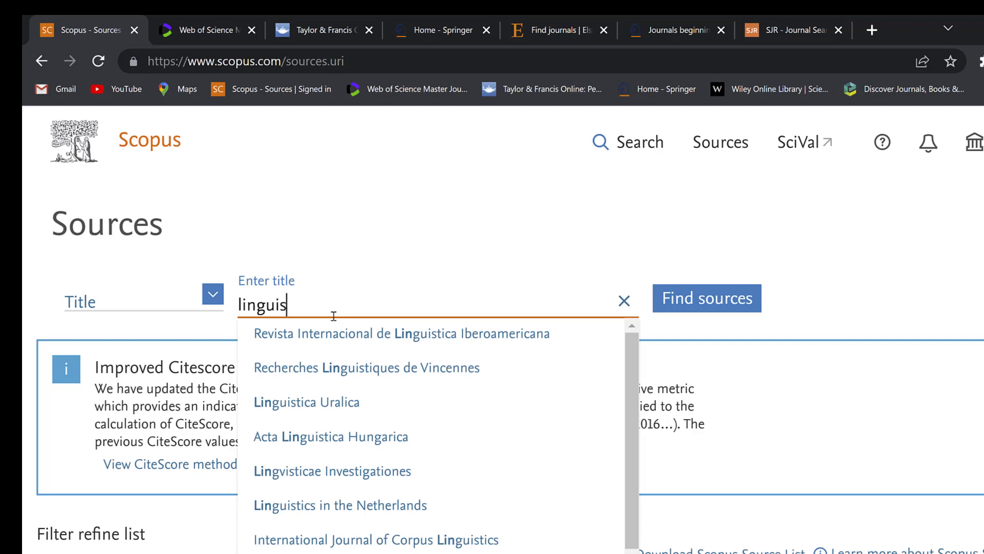
key("Return")
Keep the 2022 metric year and select all 40 Linguistics results
scroll(303, 359, "down", 5)
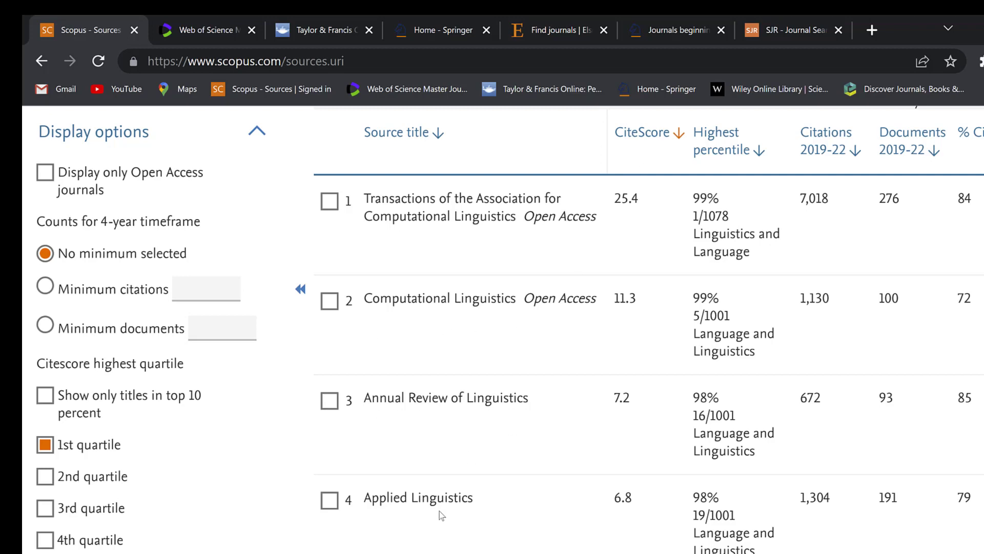
scroll(440, 515, "down", 15)
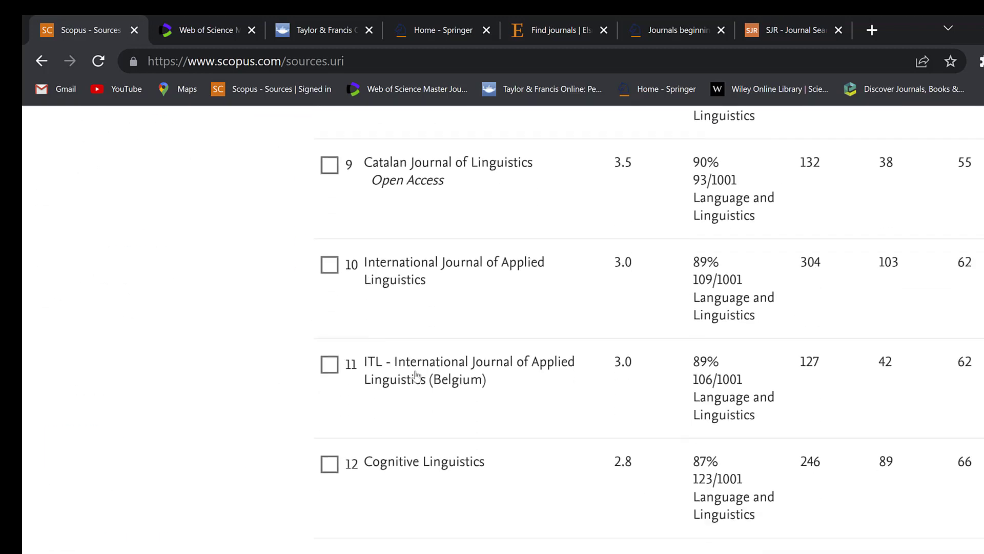
scroll(416, 375, "down", 4)
scroll(451, 371, "up", 20)
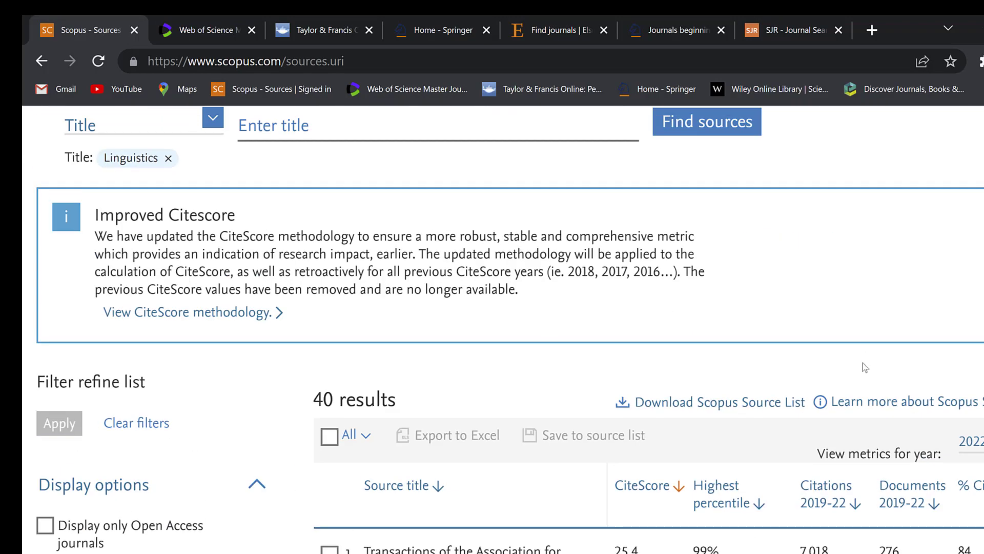
scroll(848, 445, "down", 2)
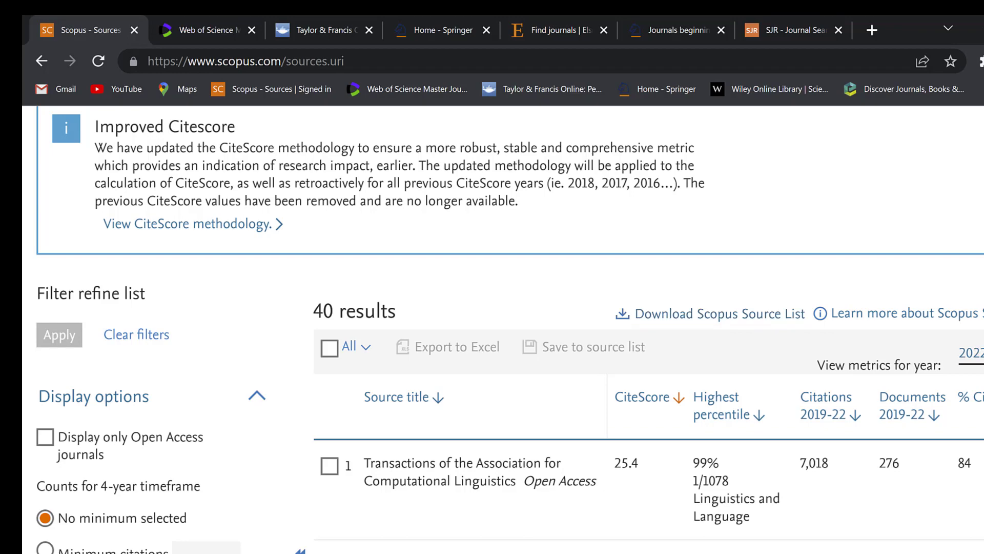
left_click(976, 352)
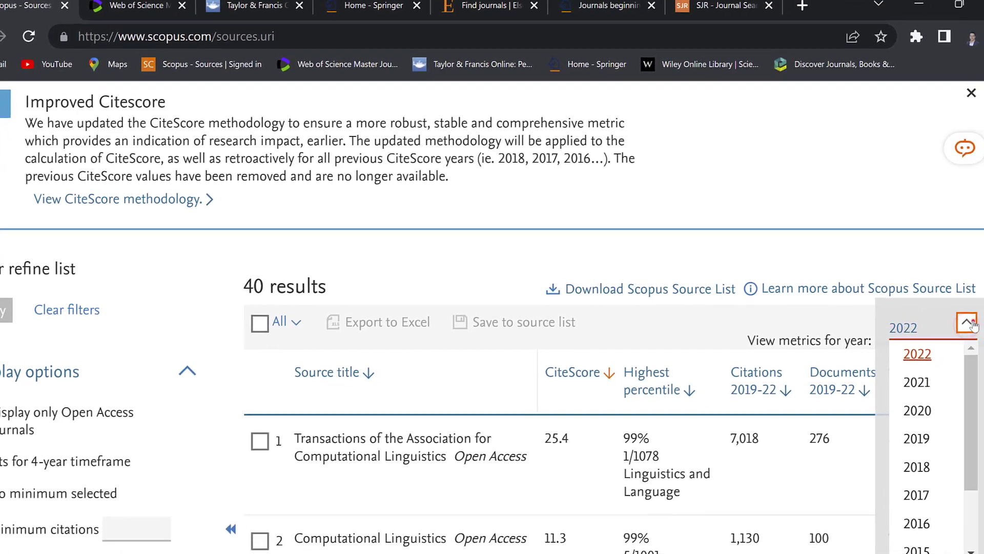
left_click(971, 323)
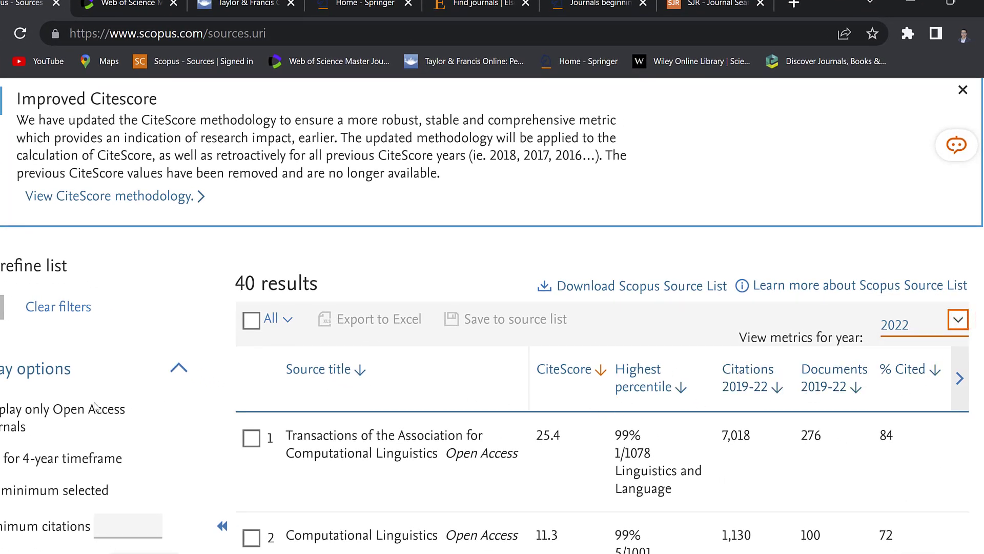
left_click(252, 321)
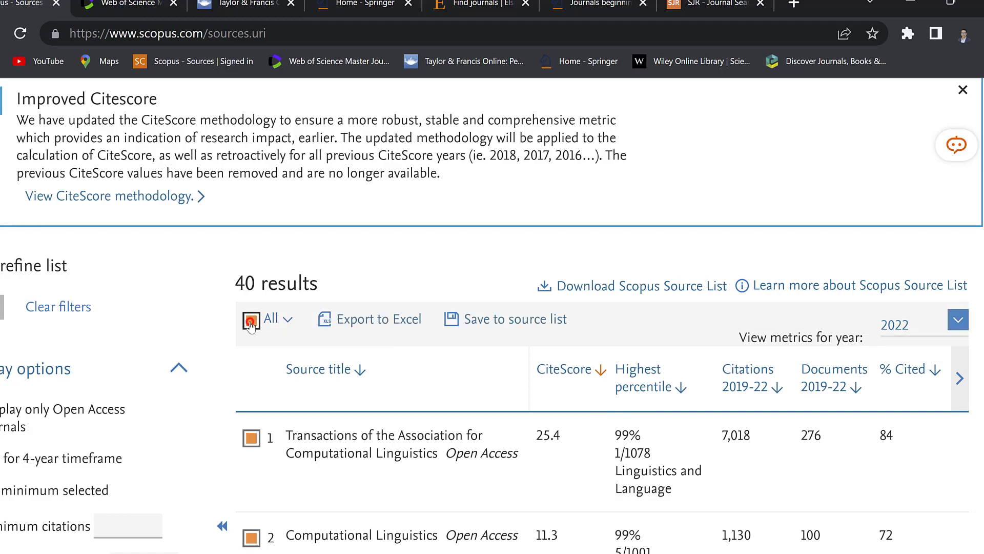
Switch to the Web of Science Master Journal List and open the Manuscript Matcher
left_click(206, 30)
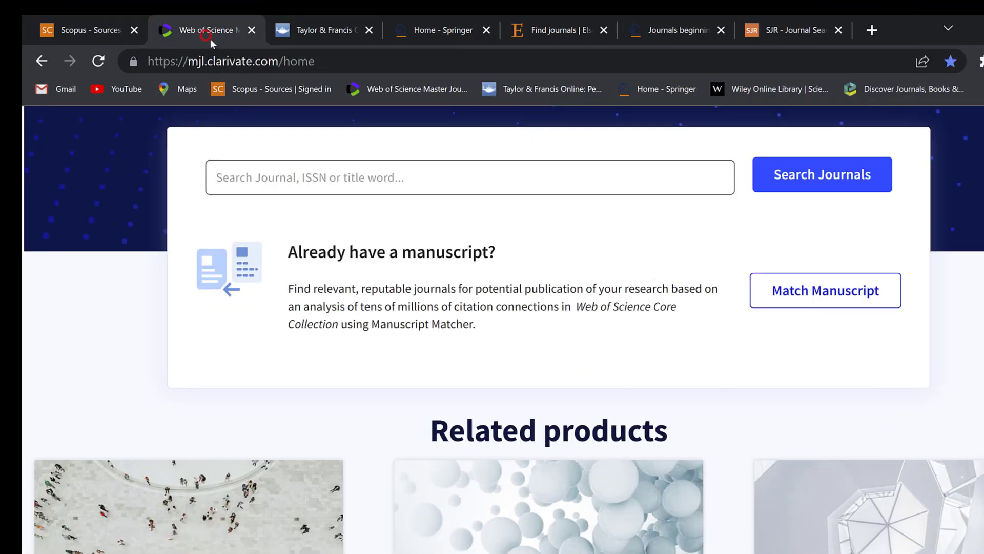
scroll(559, 261, "up", 7)
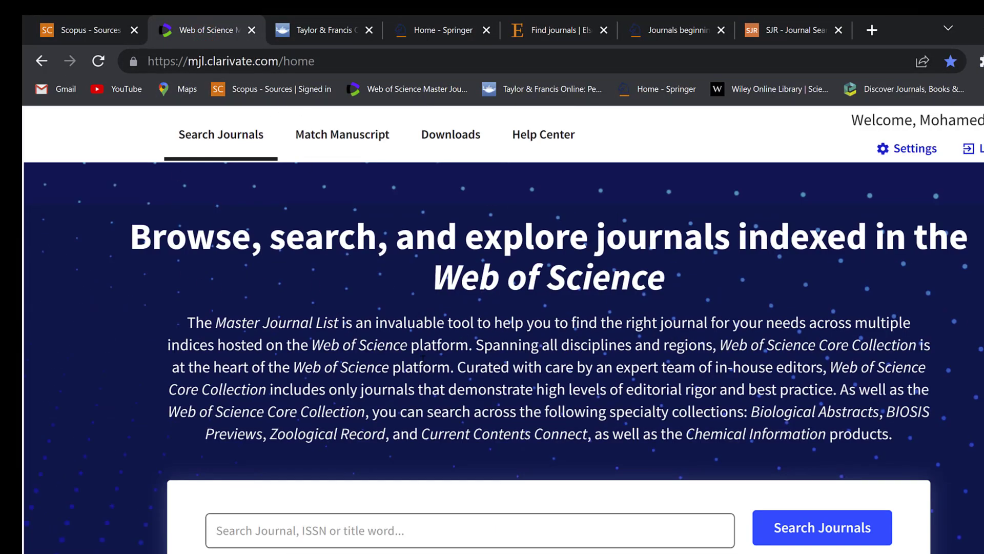
scroll(710, 303, "down", 4)
scroll(771, 287, "down", 3)
scroll(820, 312, "up", 2)
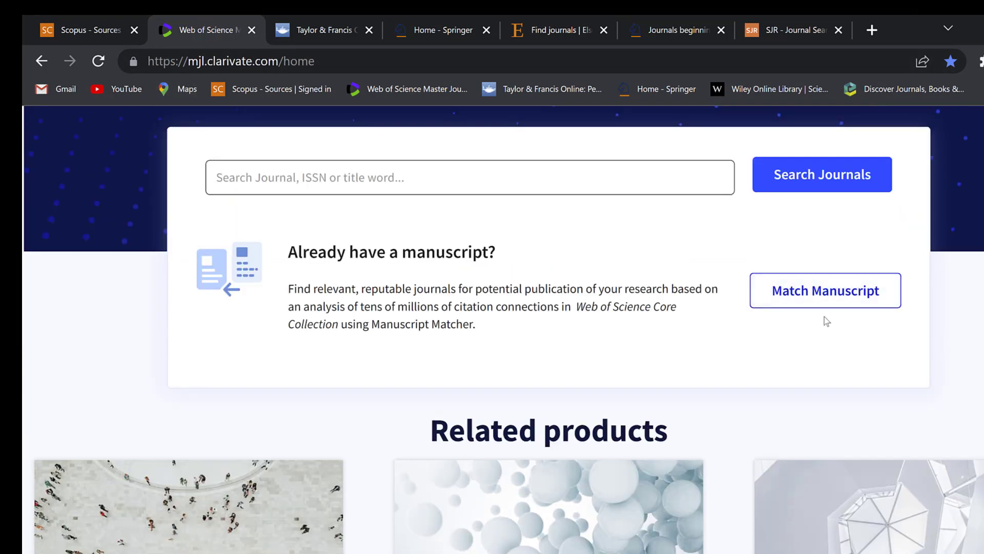
left_click(803, 290)
Copy the Likert scale paper's title from Word into the matcher's Title field
left_click(340, 344)
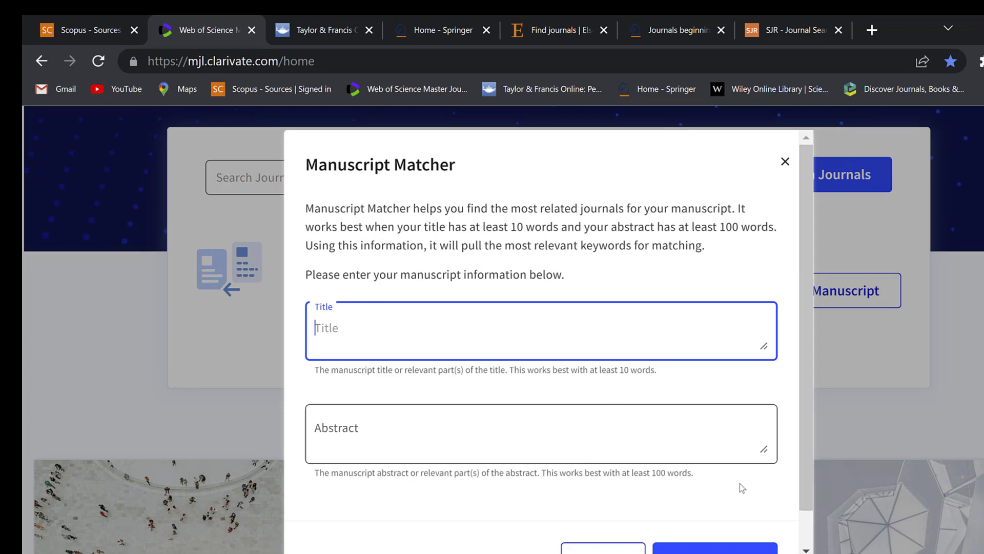
left_click(748, 533)
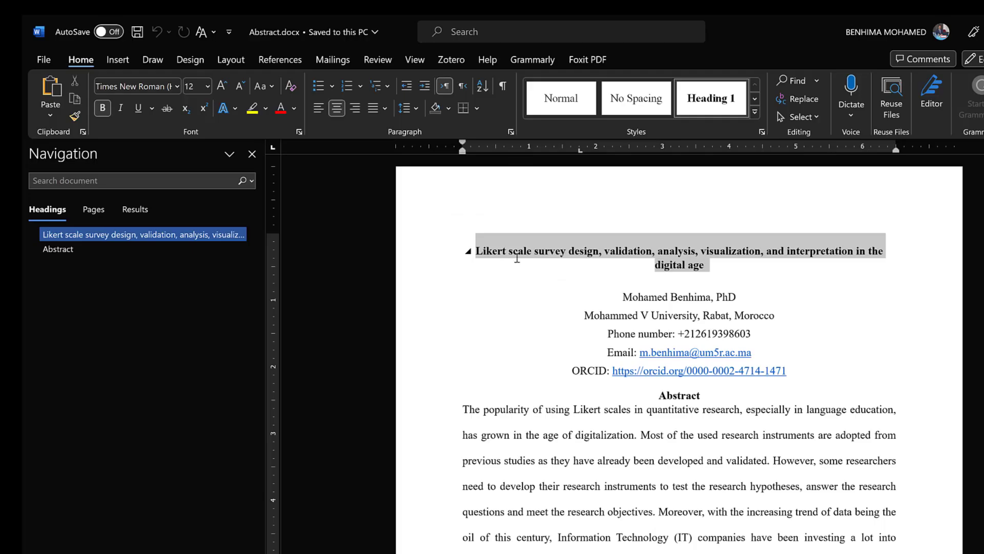
right_click(515, 254)
left_click(533, 316)
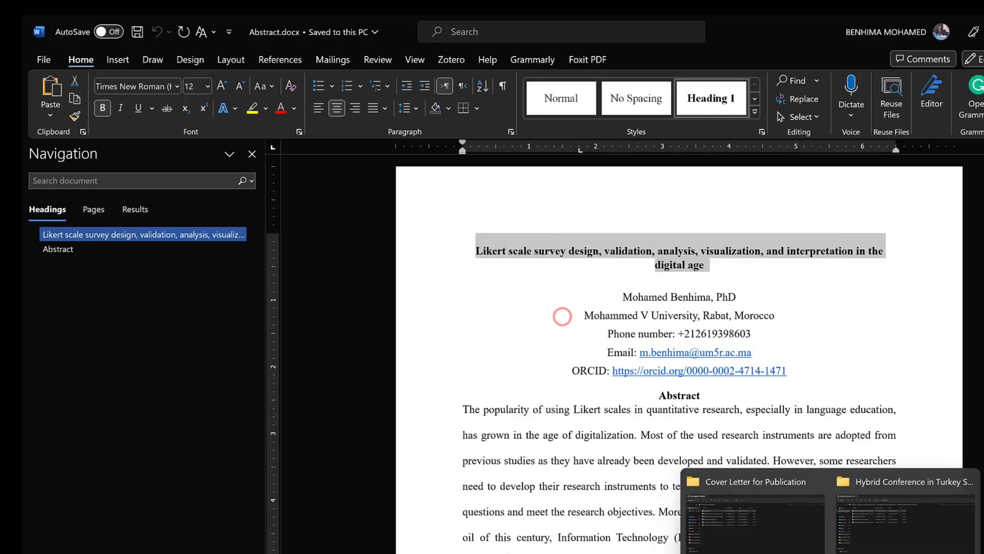
left_click(748, 533)
key("ctrl+v")
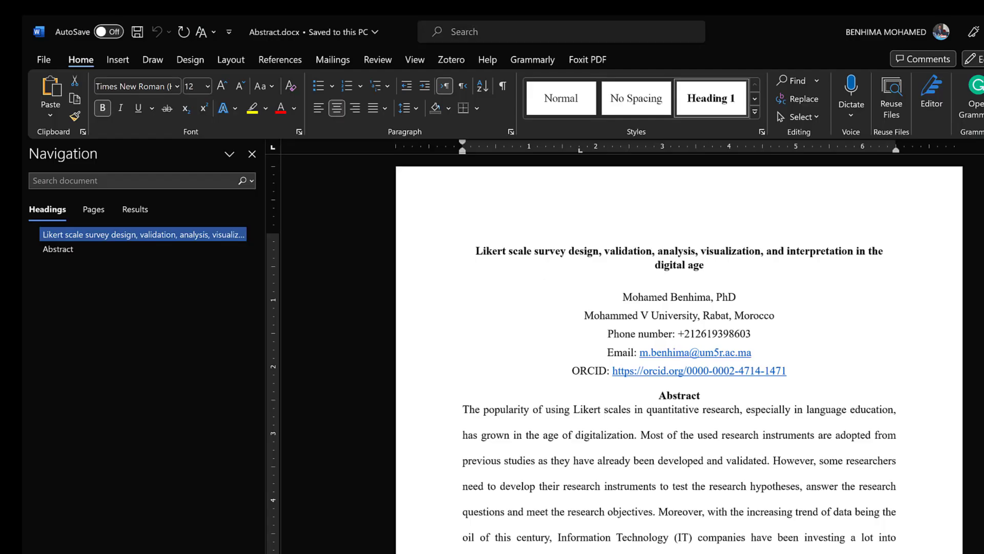
Copy the paper's abstract from Word into the matcher's Abstract field
key("alt+Tab")
left_click_drag(460, 409, 527, 257)
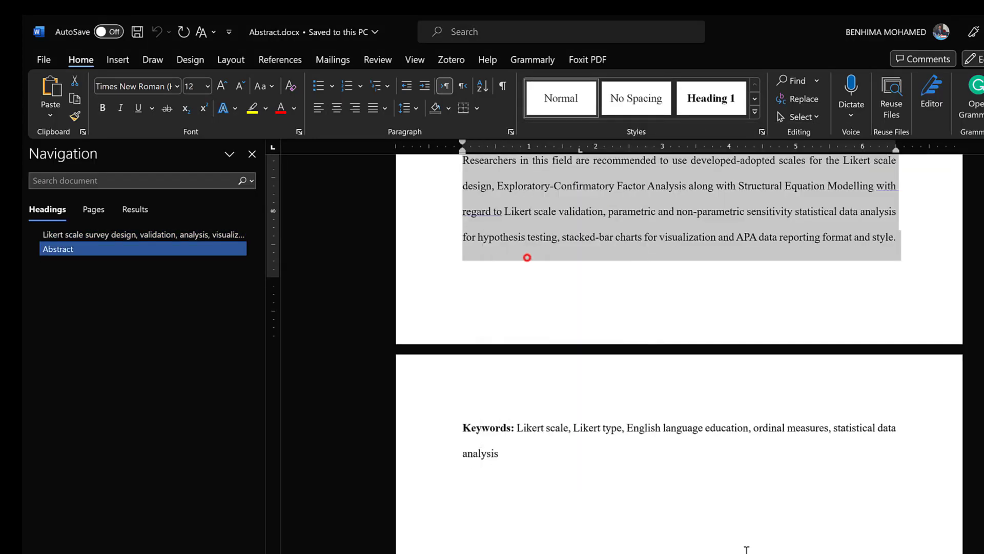
key("ctrl+c")
key("alt+Tab")
left_click(375, 414)
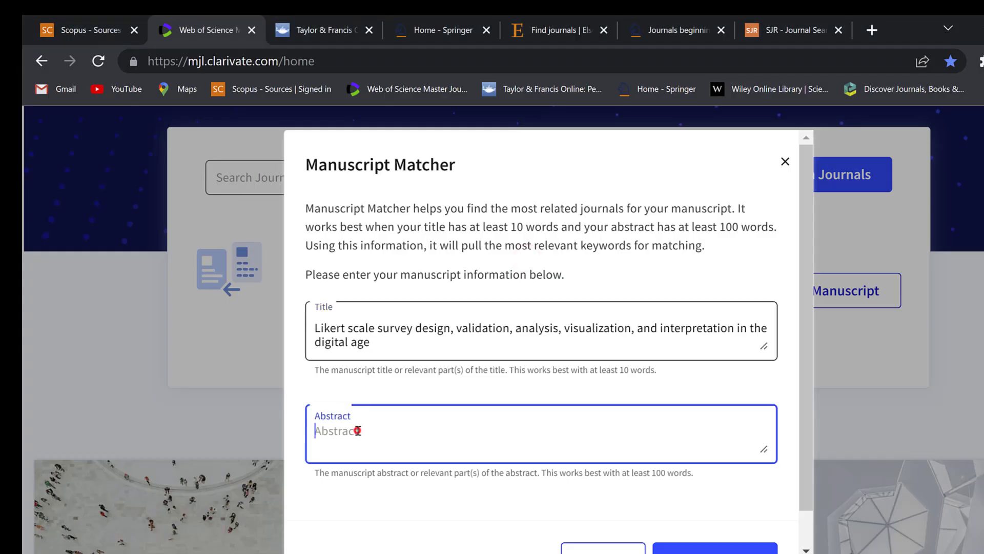
key("ctrl+v")
left_click(715, 546)
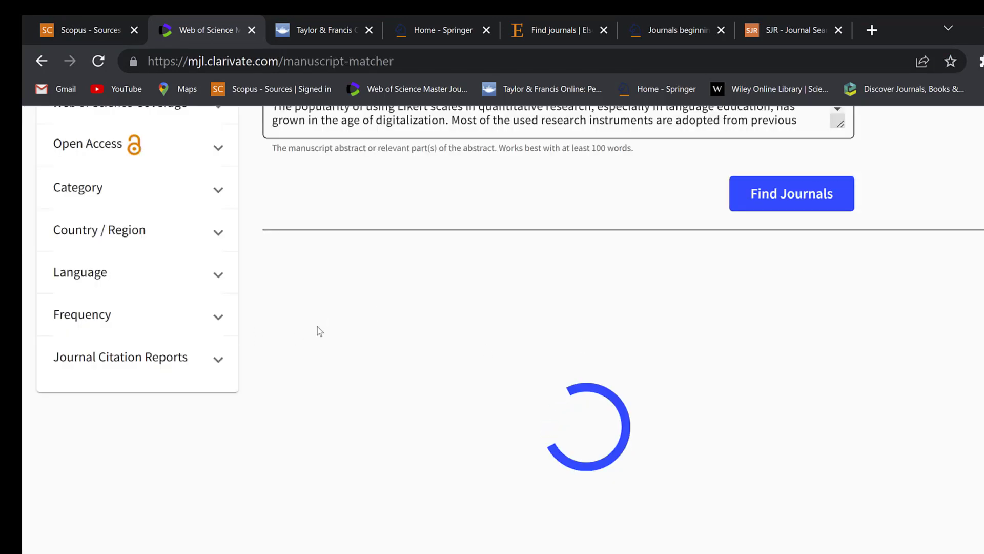
scroll(559, 379, "down", 3)
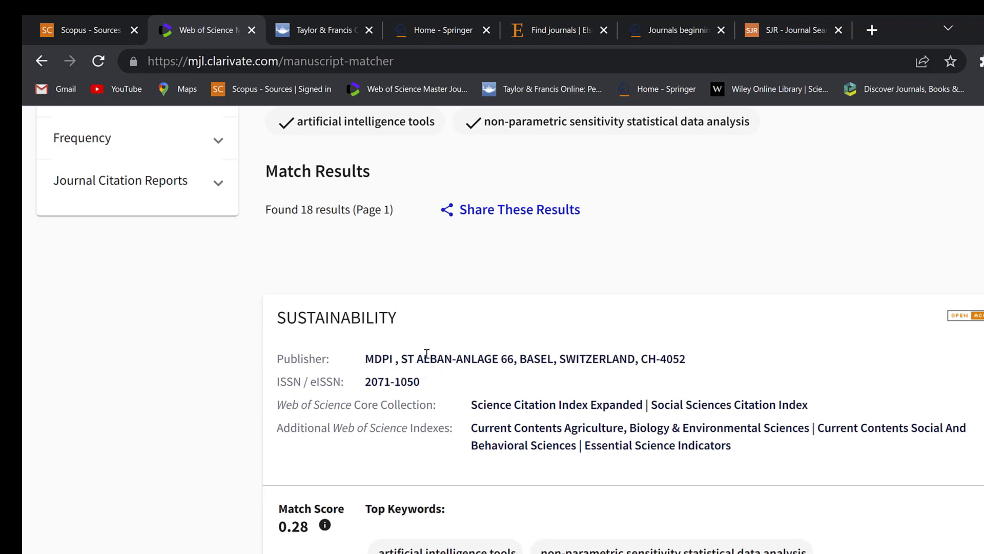
scroll(485, 337, "down", 6)
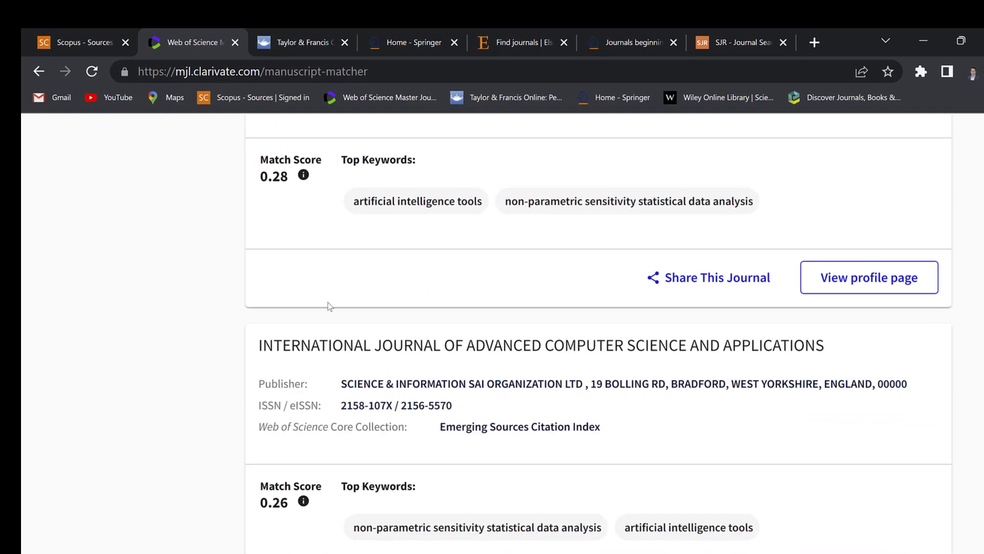
scroll(409, 192, "up", 6)
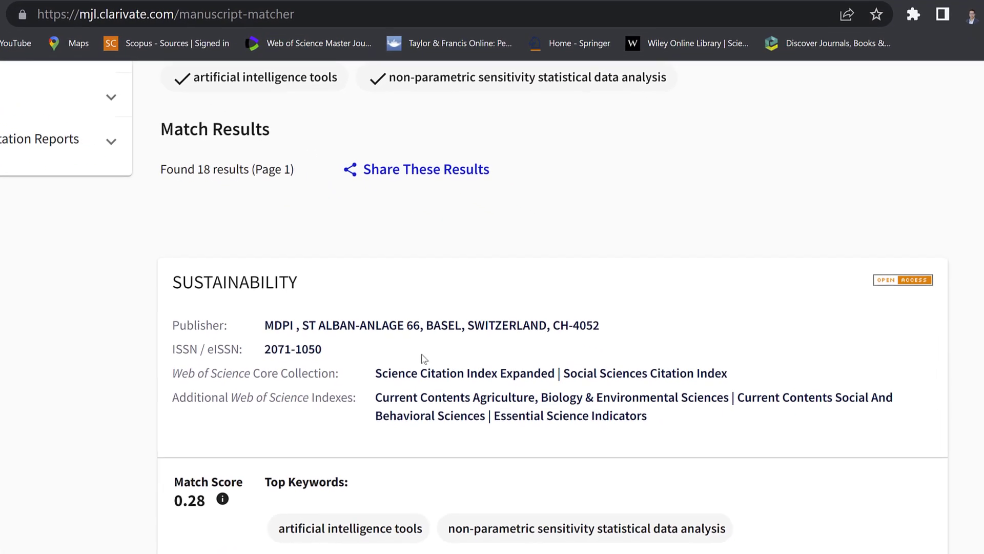
scroll(425, 359, "down", 6)
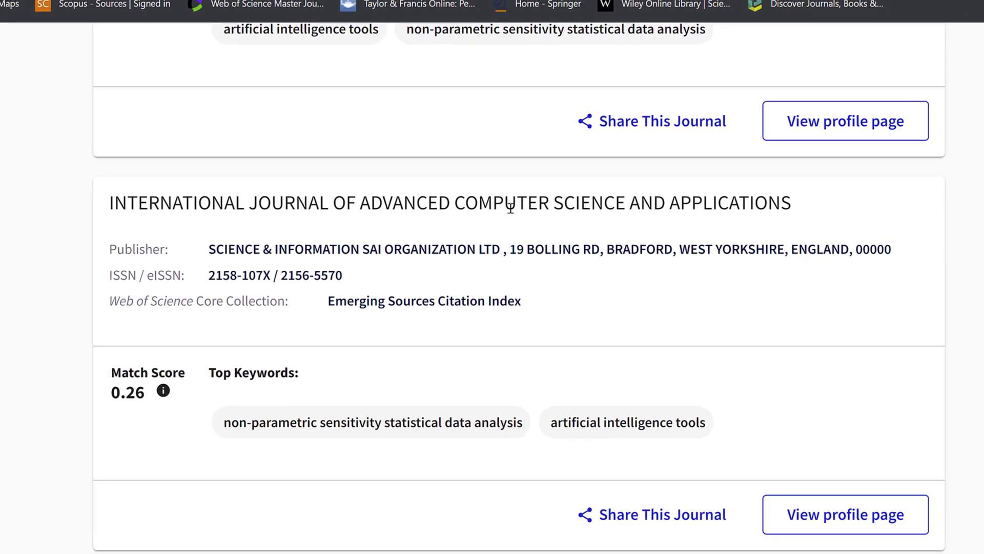
scroll(727, 245, "down", 5)
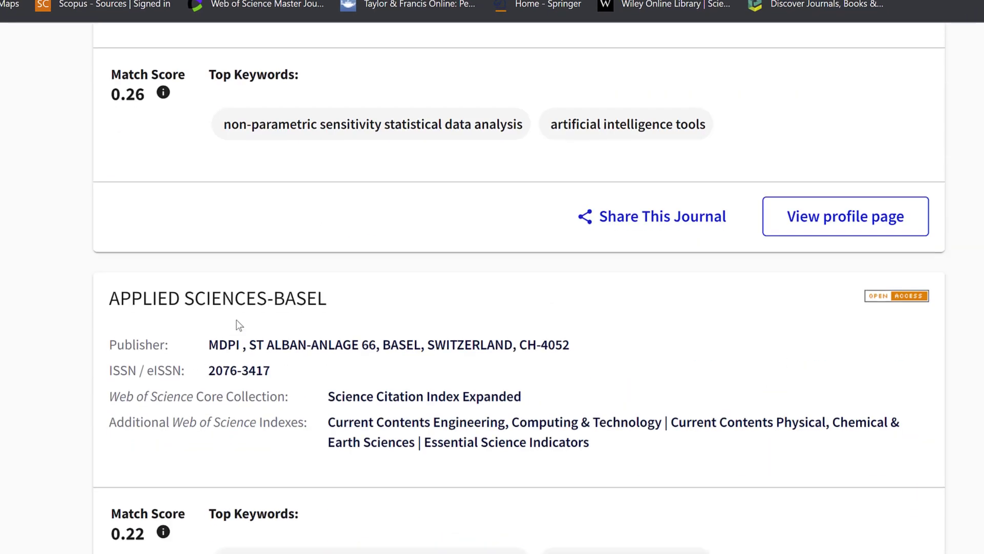
scroll(170, 403, "down", 10)
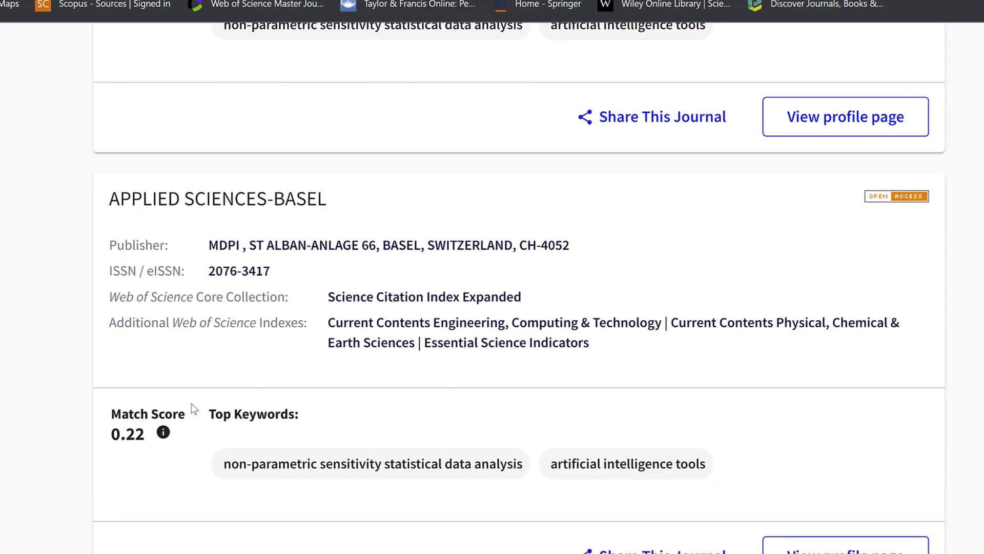
scroll(323, 383, "down", 4)
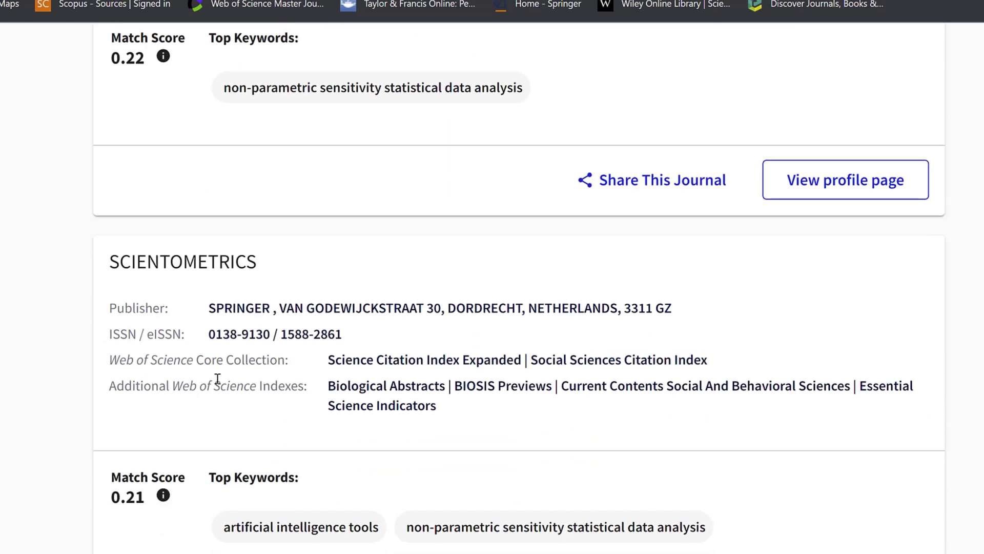
scroll(315, 355, "down", 13)
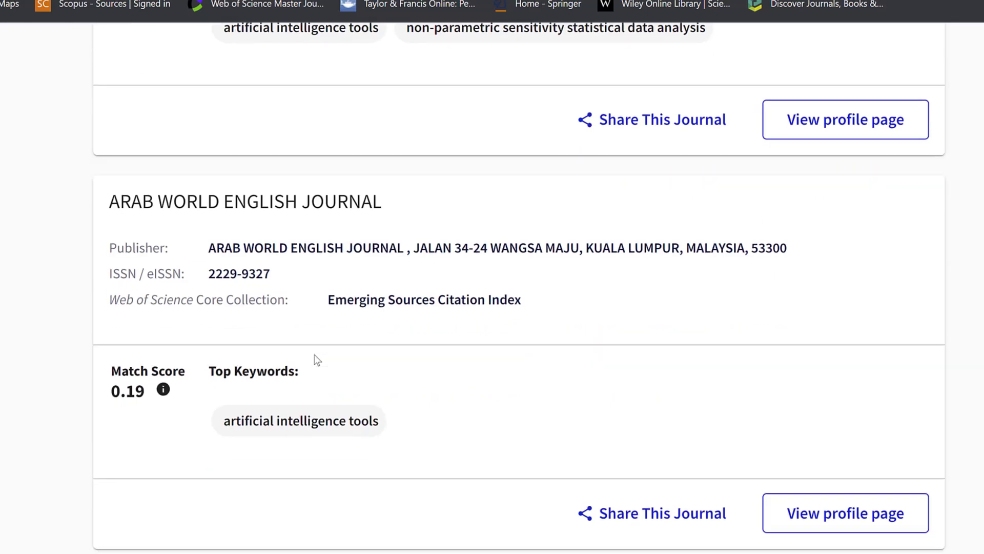
scroll(290, 331, "down", 2)
scroll(222, 343, "down", 10)
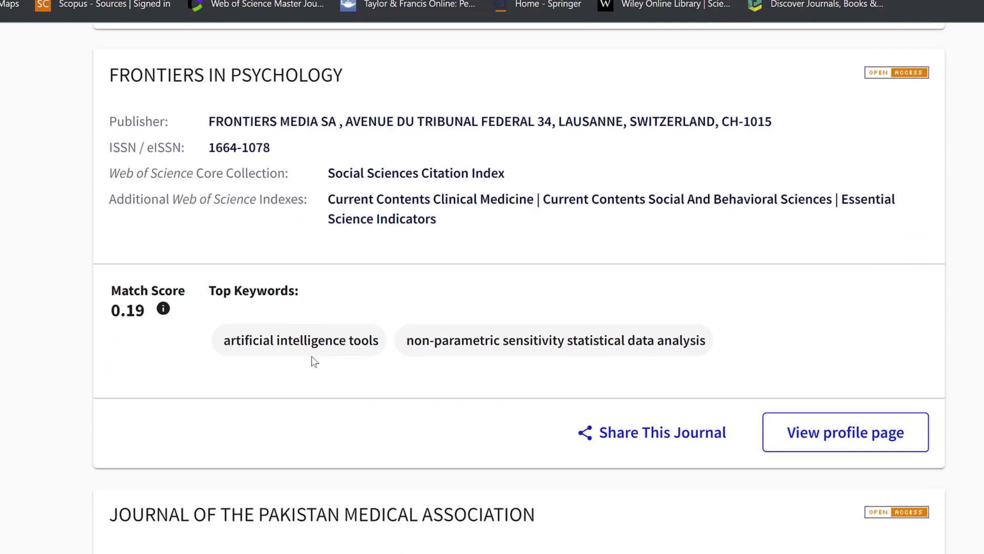
scroll(410, 289, "down", 18)
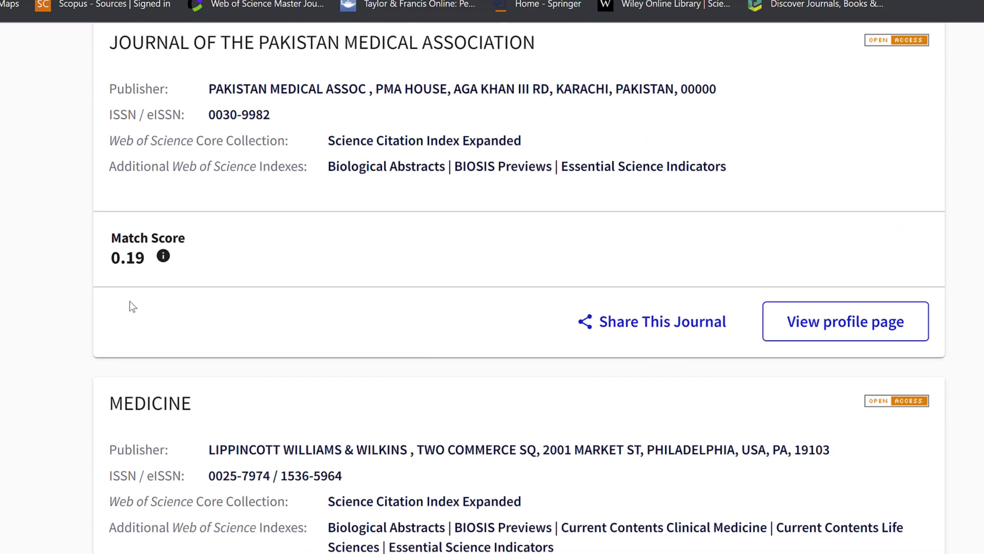
scroll(290, 298, "down", 4)
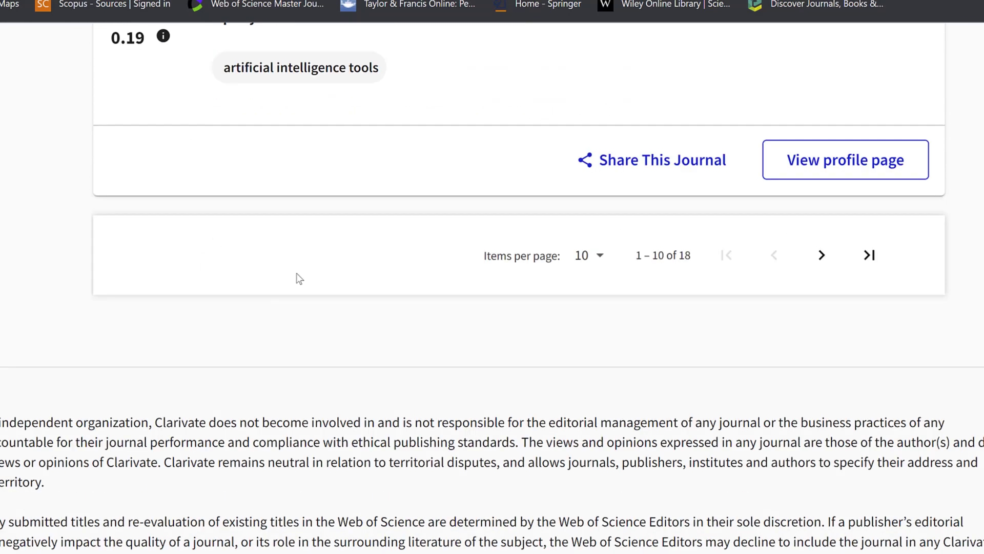
scroll(296, 274, "up", 20)
scroll(295, 273, "up", 20)
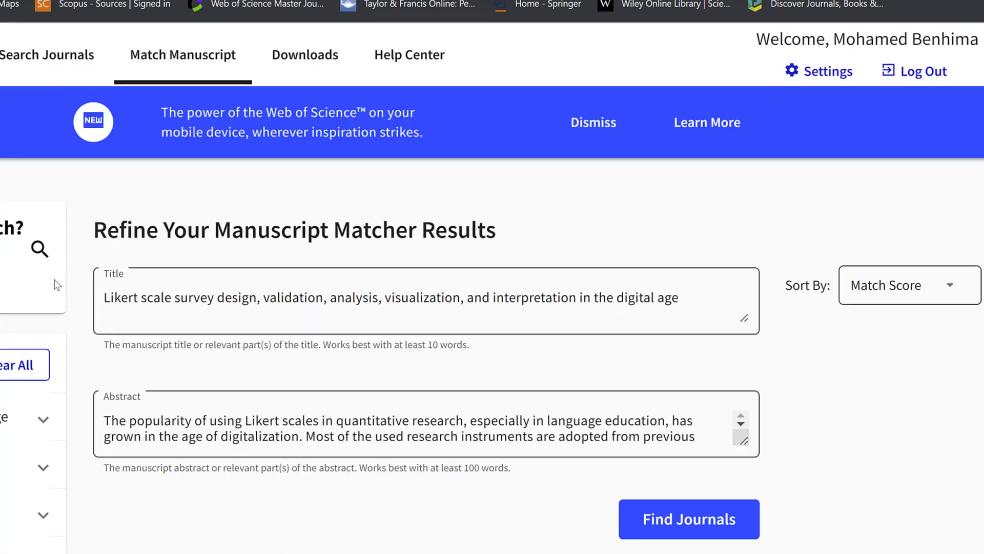
Search journals for 'psychology' and scroll through the 1,194 matching results
left_click(28, 59)
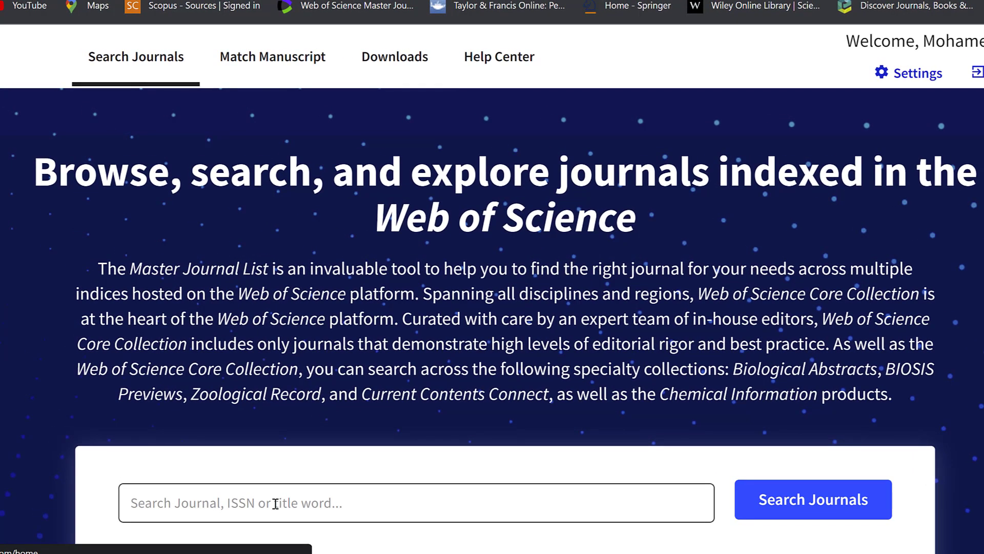
left_click(275, 504)
left_click(774, 101)
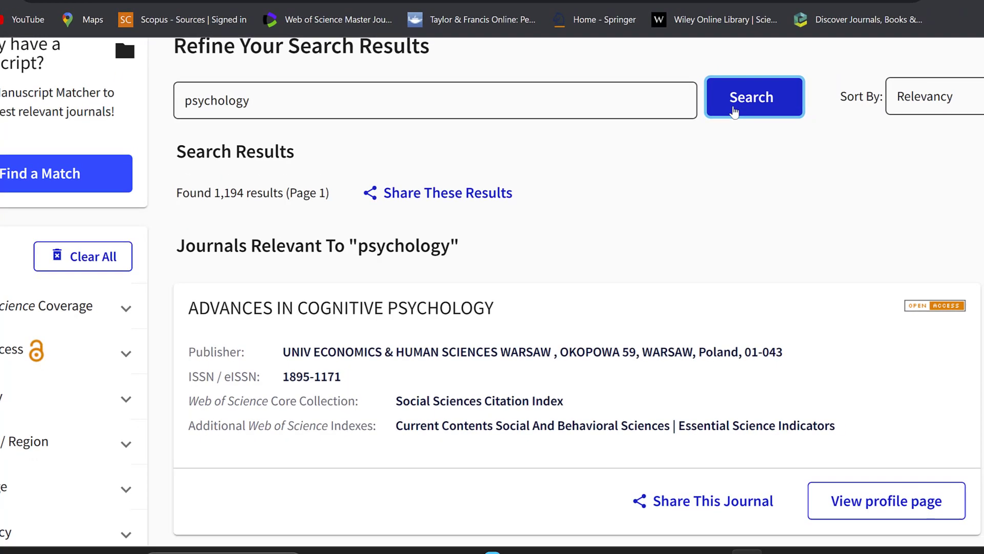
scroll(898, 152, "down", 5)
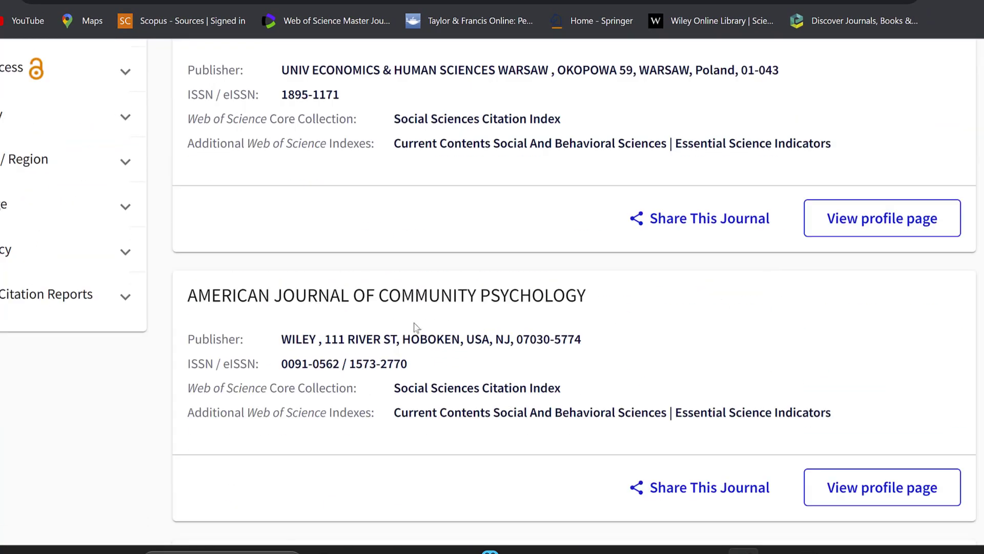
scroll(319, 223, "up", 3)
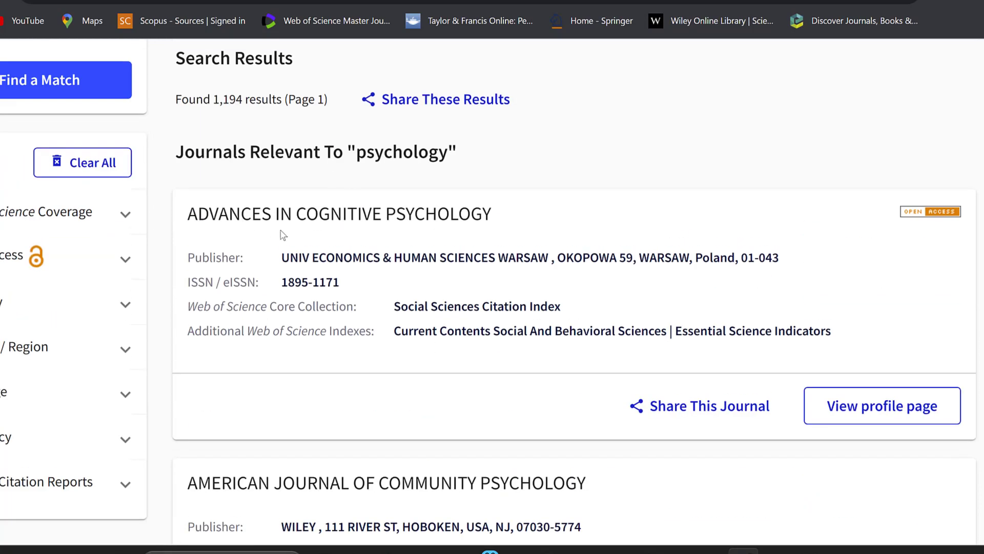
scroll(358, 272, "down", 3)
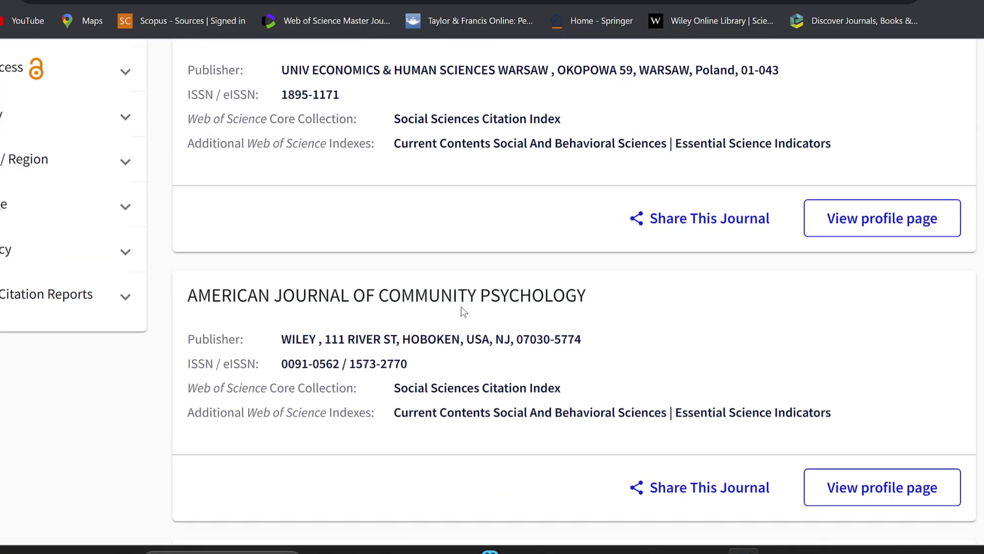
scroll(544, 299, "down", 5)
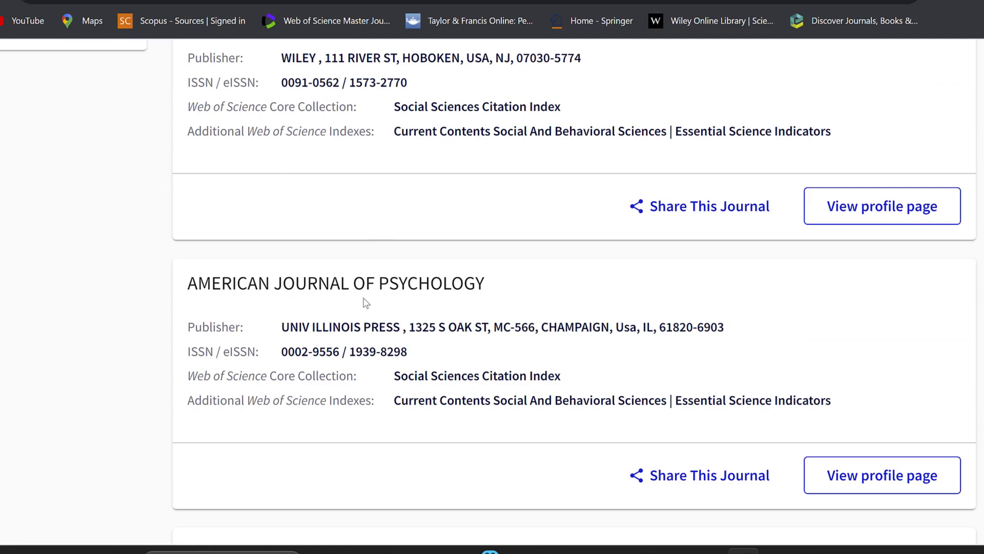
scroll(494, 297, "down", 3)
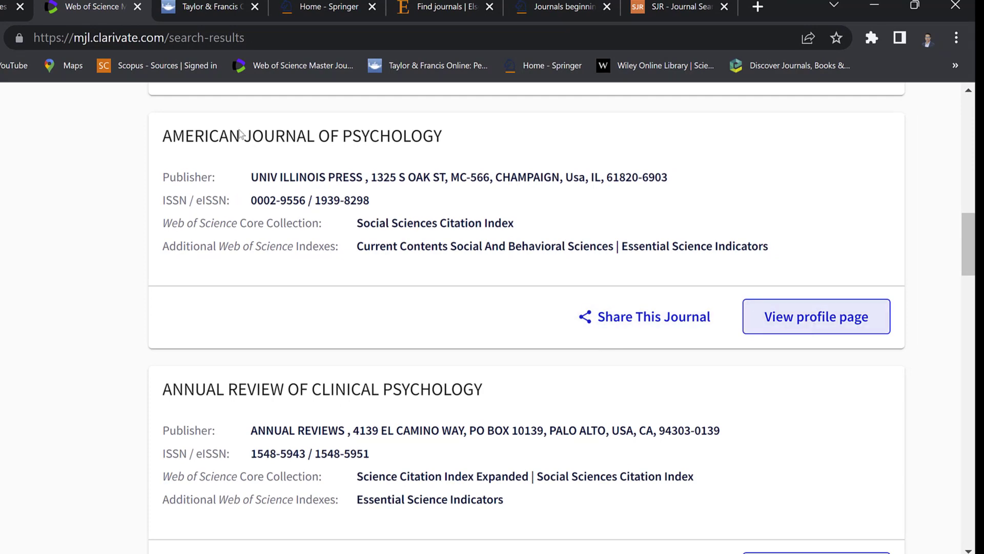
In Elsevier JournalFinder, paste the Likert scale abstract and find matching journals
left_click(197, 4)
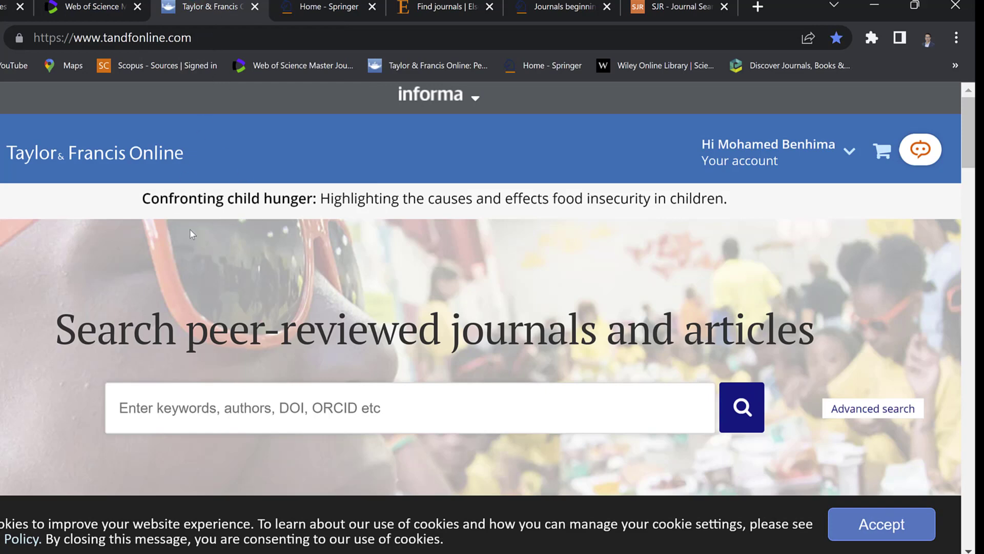
left_click(317, 8)
left_click(440, 6)
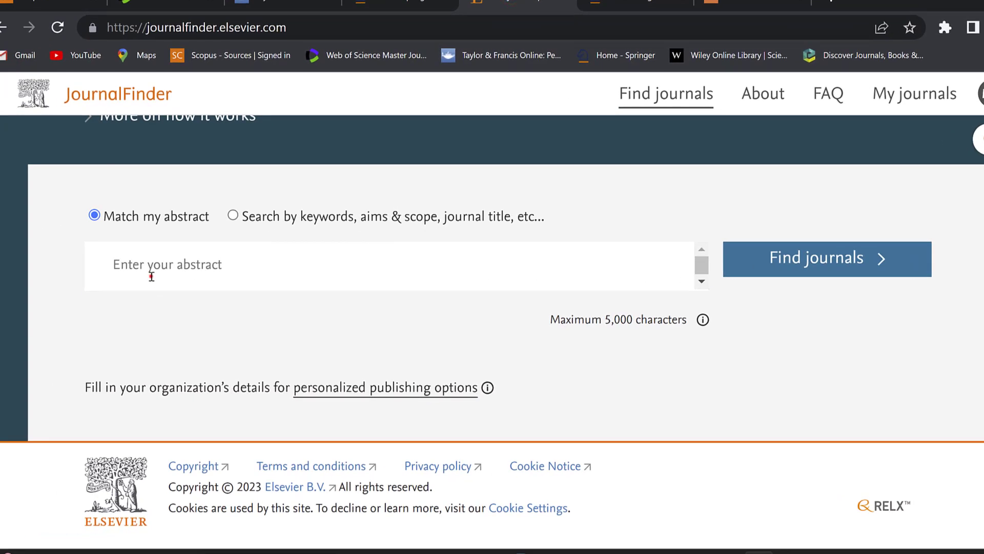
left_click(152, 277)
key("ctrl+v")
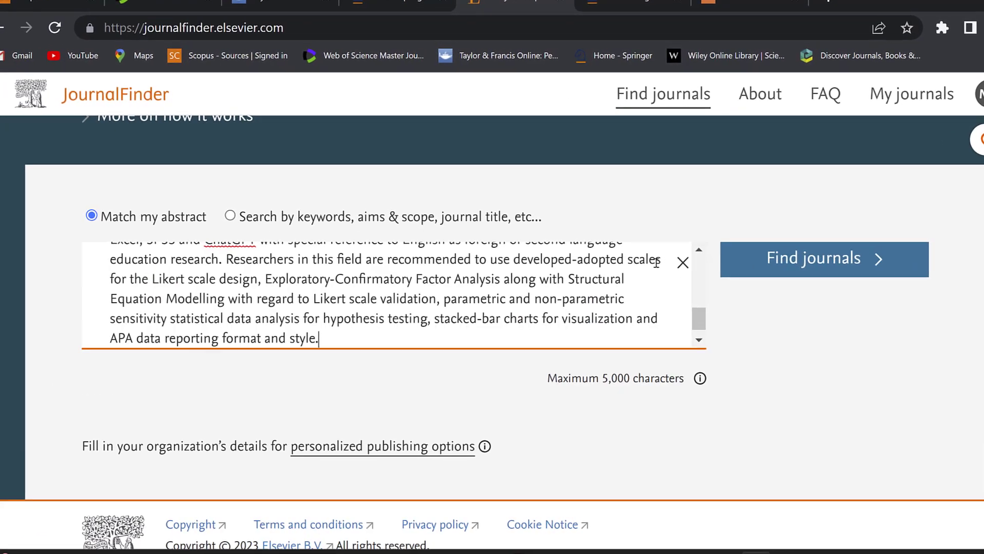
left_click(776, 259)
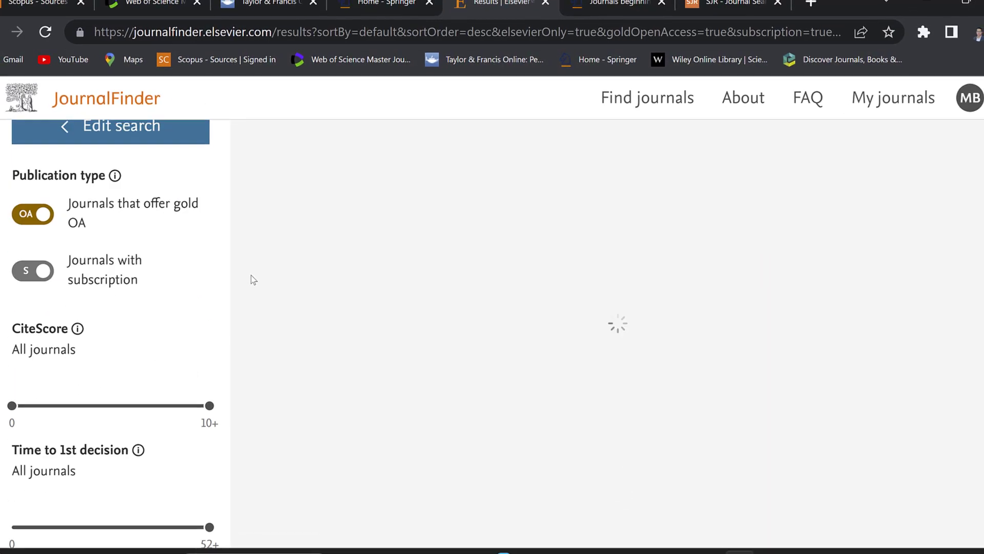
Scroll through the 36 matched journals, then switch to the SJR Journal Search page
scroll(250, 279, "down", 5)
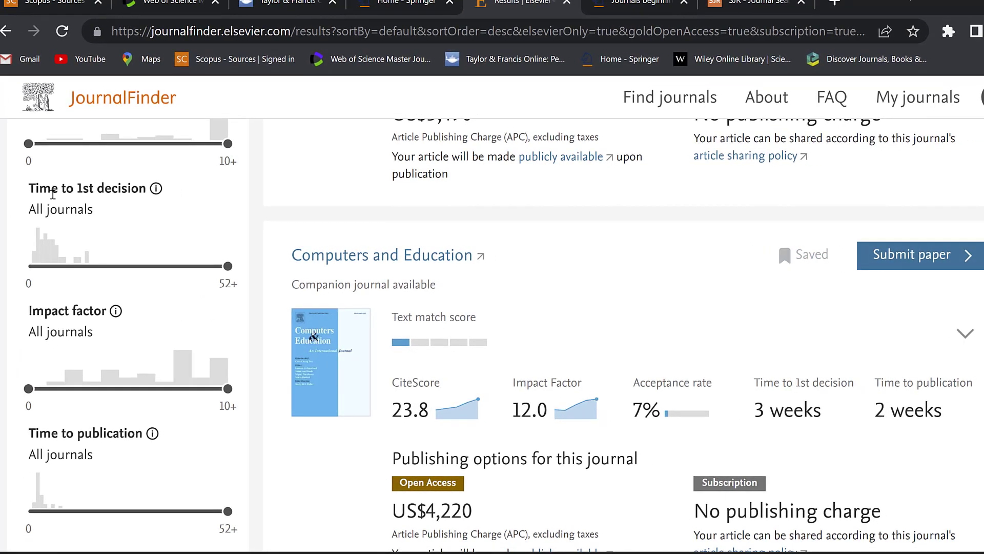
scroll(91, 306, "down", 2)
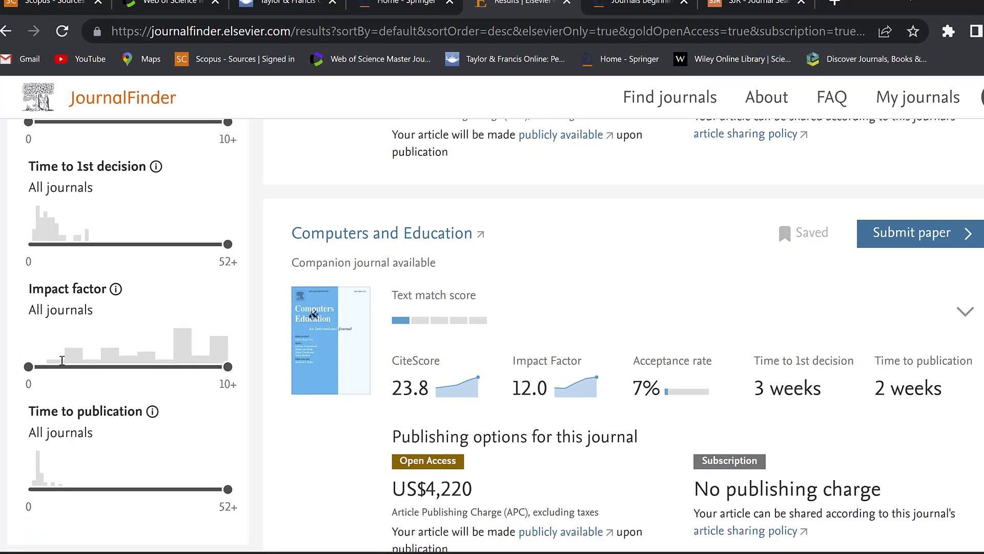
scroll(631, 253, "up", 7)
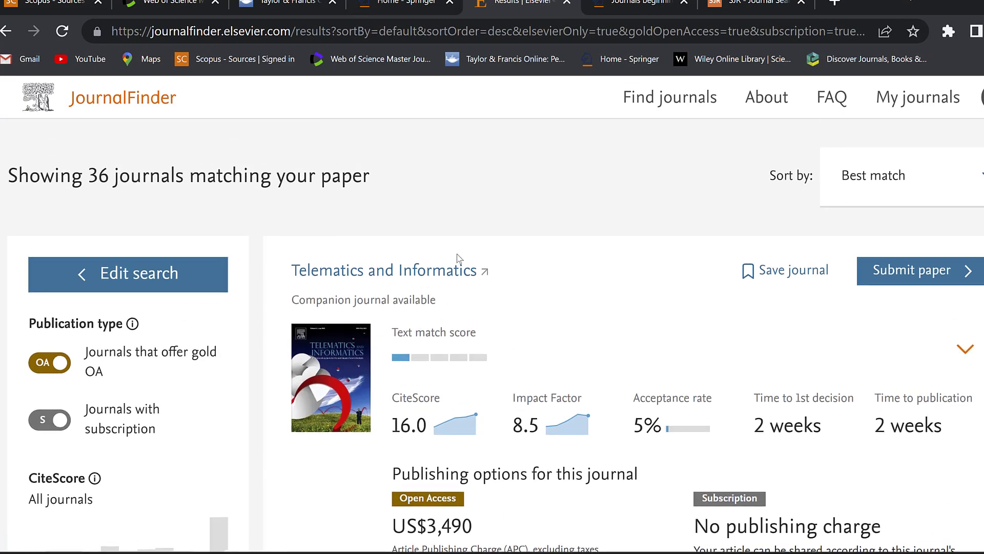
scroll(513, 249, "down", 2)
scroll(495, 253, "down", 10)
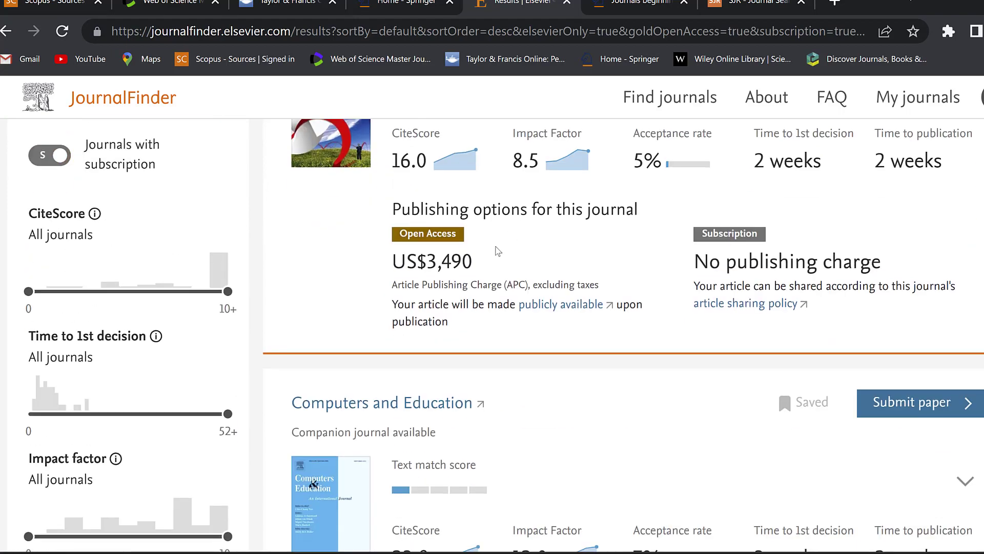
scroll(423, 243, "down", 10)
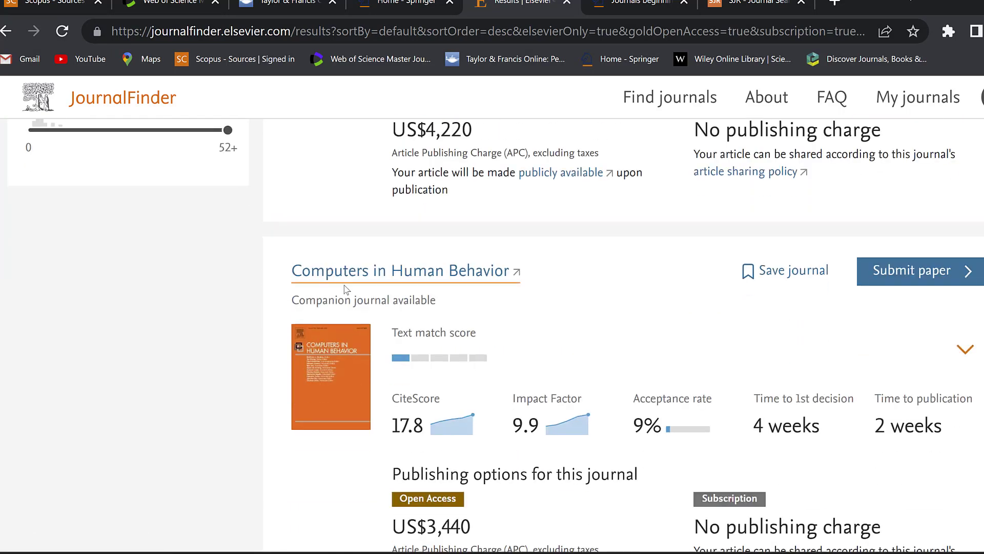
scroll(412, 300, "down", 7)
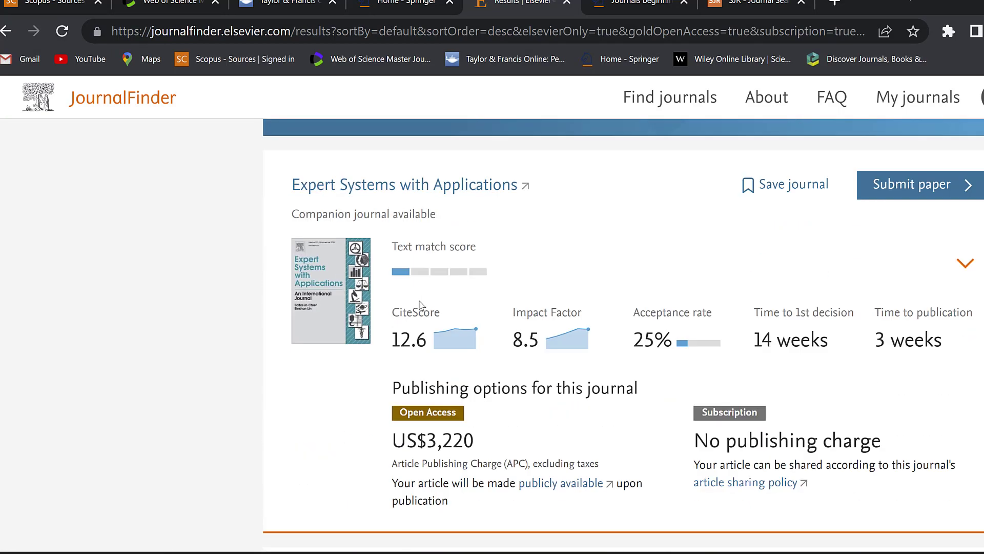
scroll(718, 175, "up", 20)
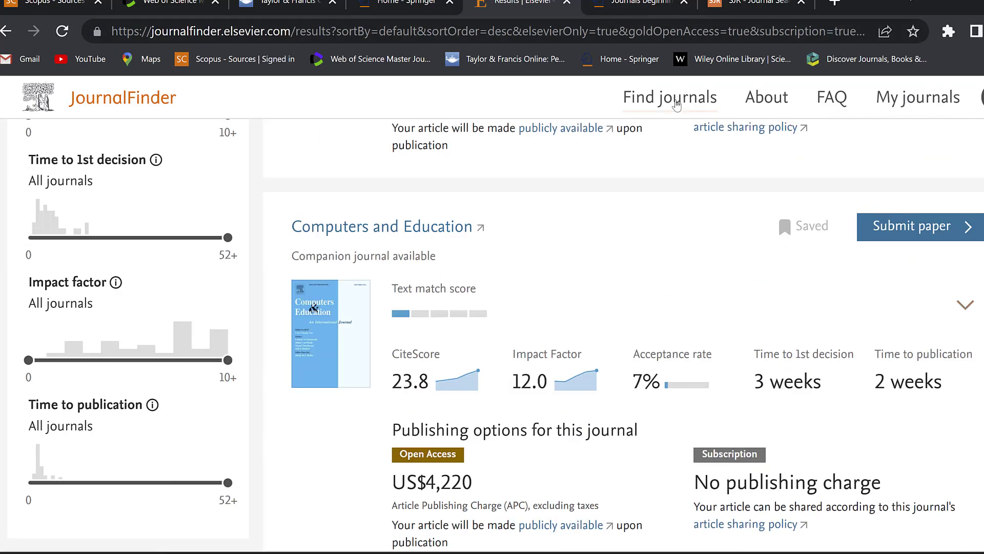
left_click(729, 3)
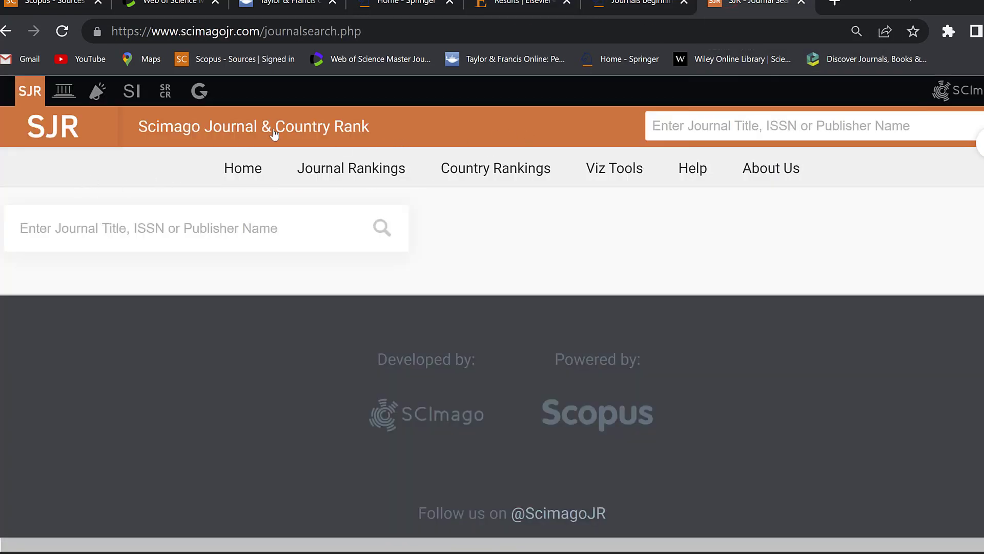